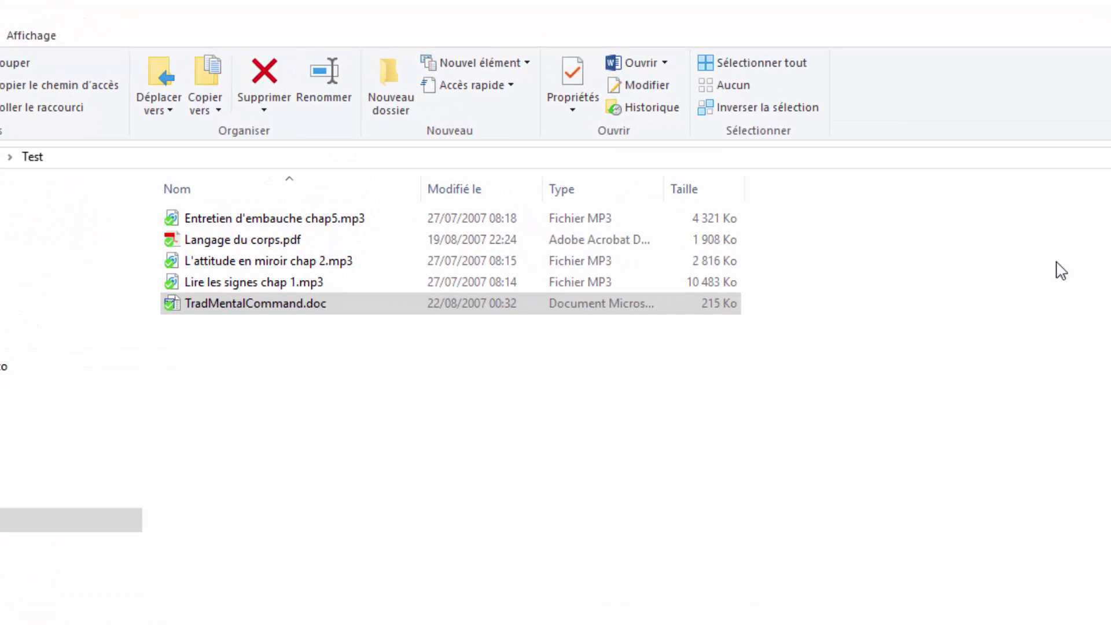
pyautogui.click(349, 218)
pyautogui.click(325, 248)
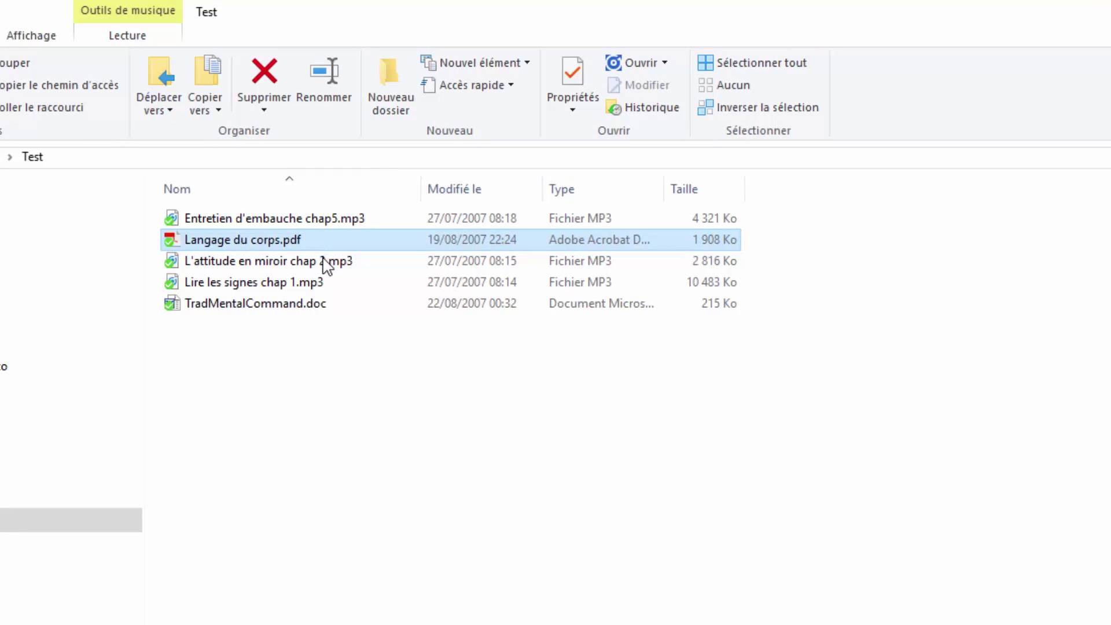
pyautogui.click(323, 260)
pyautogui.click(320, 281)
pyautogui.click(319, 303)
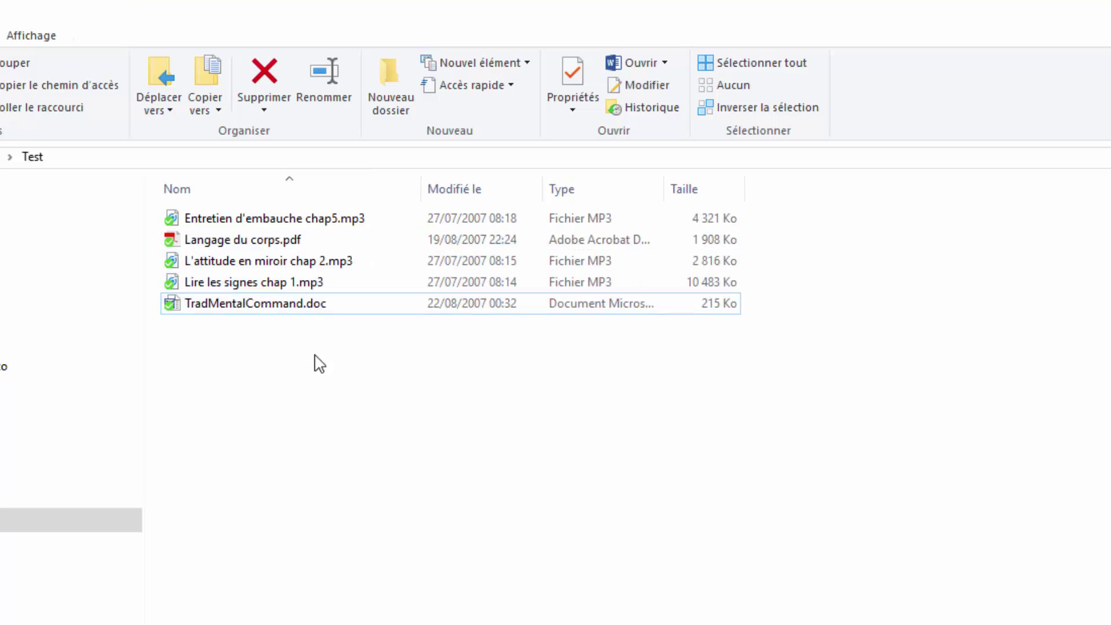
pyautogui.click(320, 364)
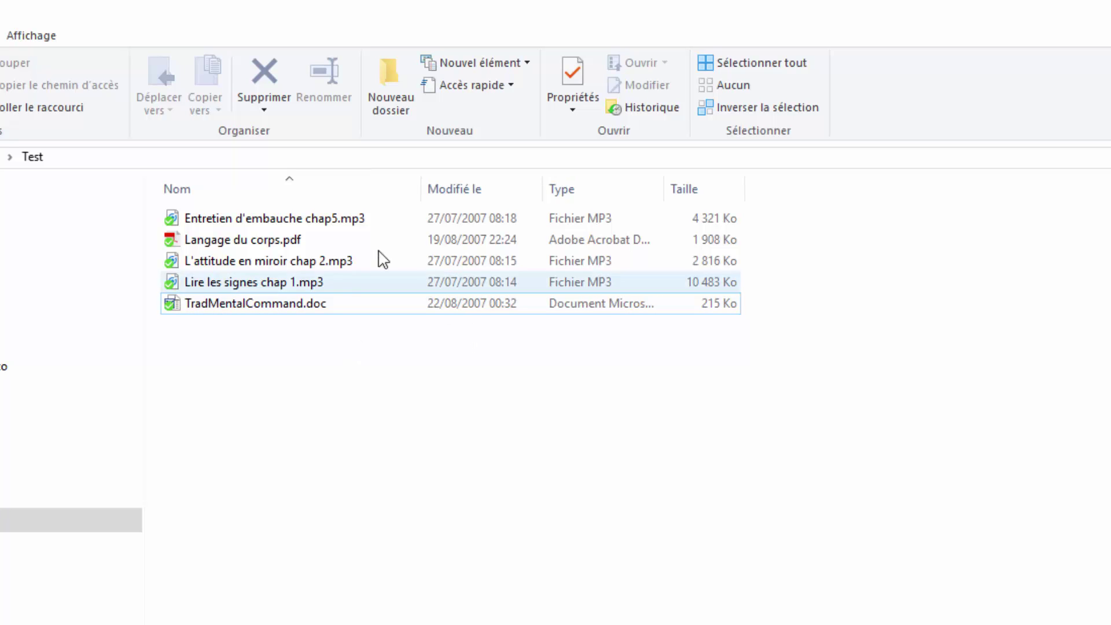
# Compress all five files in the Test folder into one zip archive, keeping the proposed name Langage du corps.zip.
pyautogui.click(339, 222)
pyautogui.keyDown('shift'); pyautogui.click(319, 259); pyautogui.keyUp('shift')
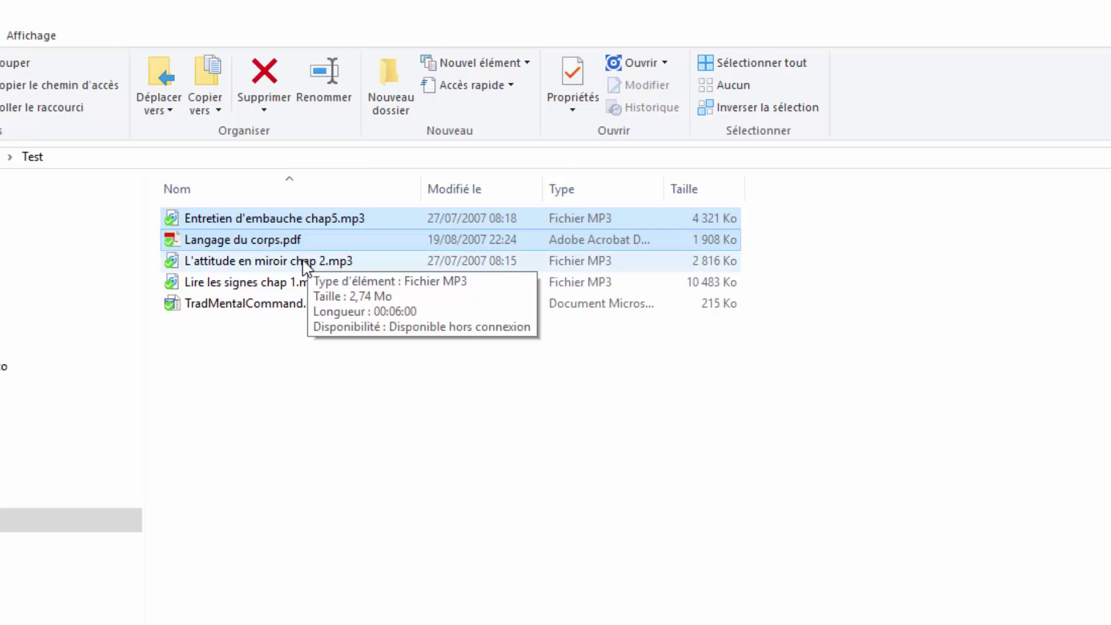
pyautogui.keyDown('shift'); pyautogui.click(294, 283); pyautogui.keyUp('shift')
pyautogui.keyDown('shift'); pyautogui.click(283, 302); pyautogui.keyUp('shift')
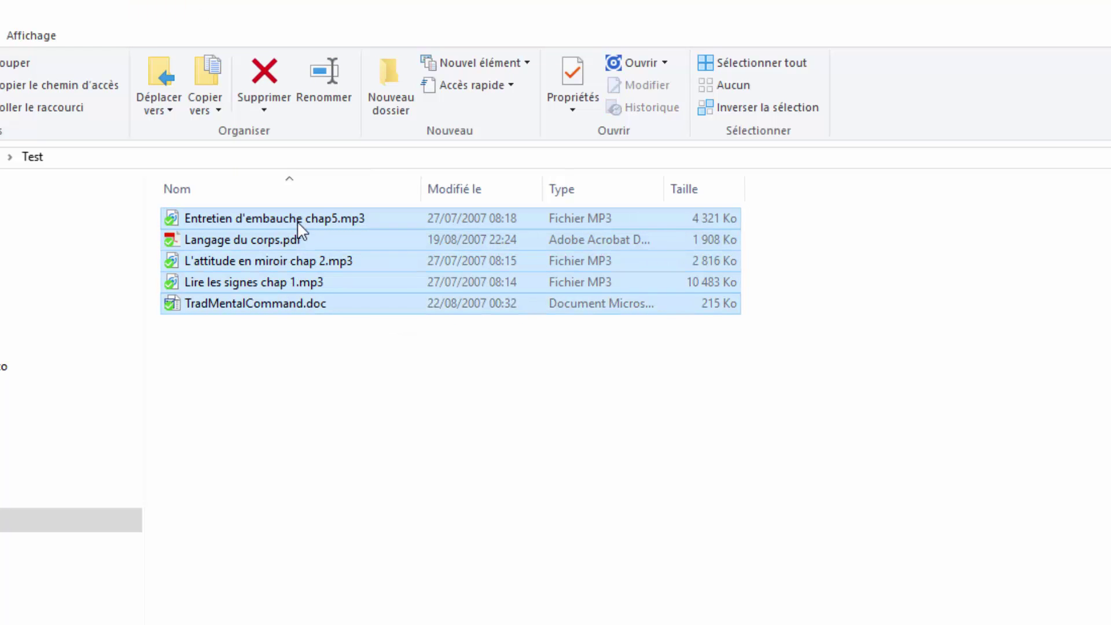
pyautogui.rightClick(309, 249)
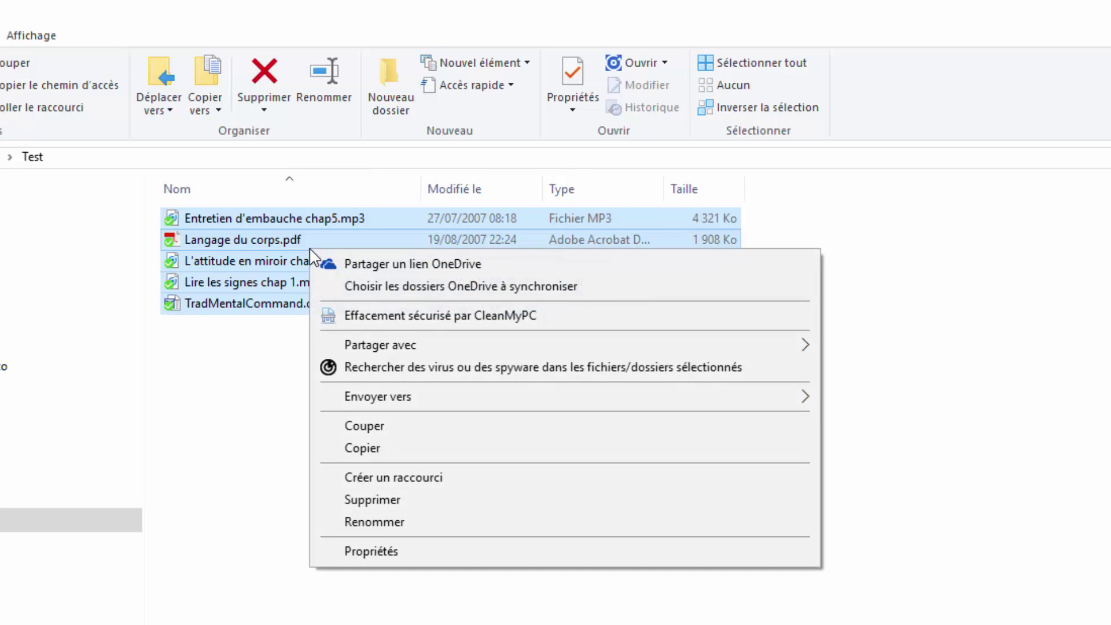
pyautogui.moveTo(436, 400)
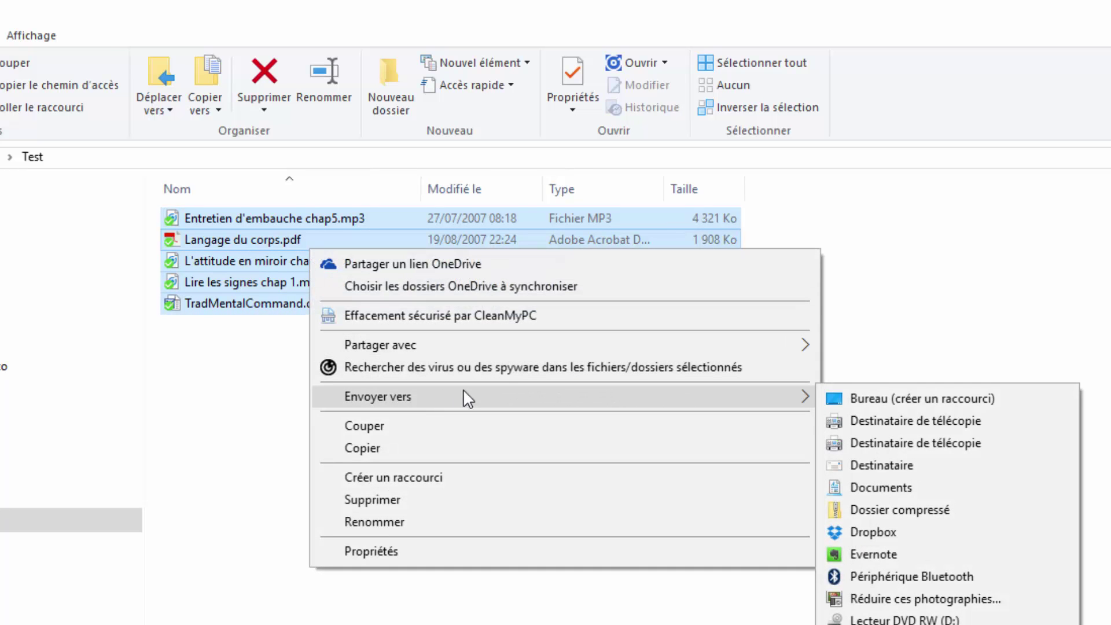
pyautogui.click(935, 515)
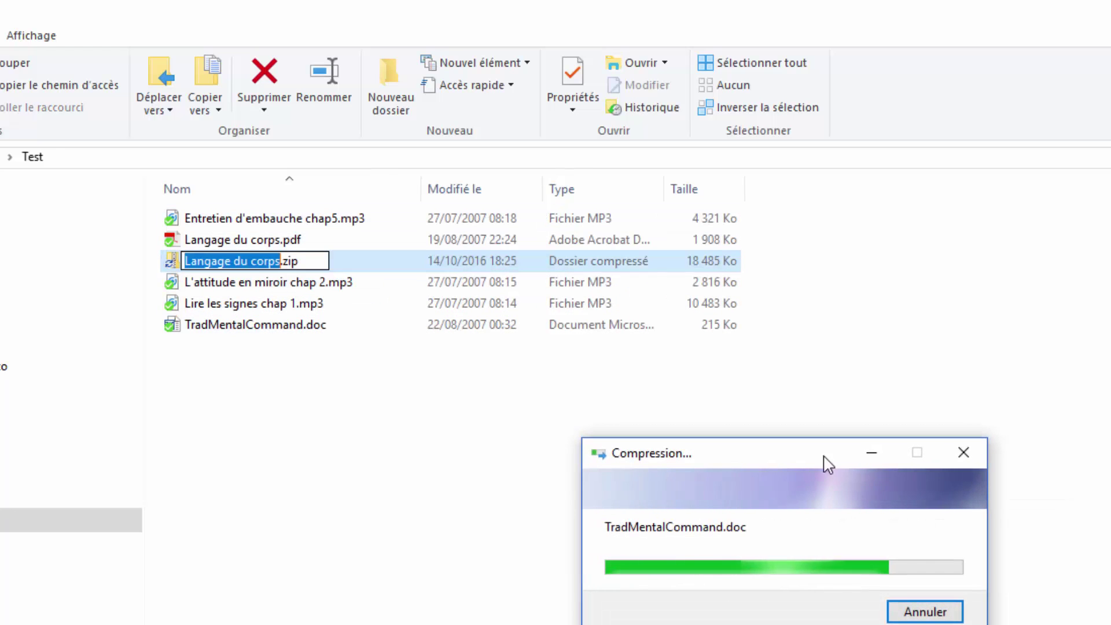
pyautogui.click(768, 407)
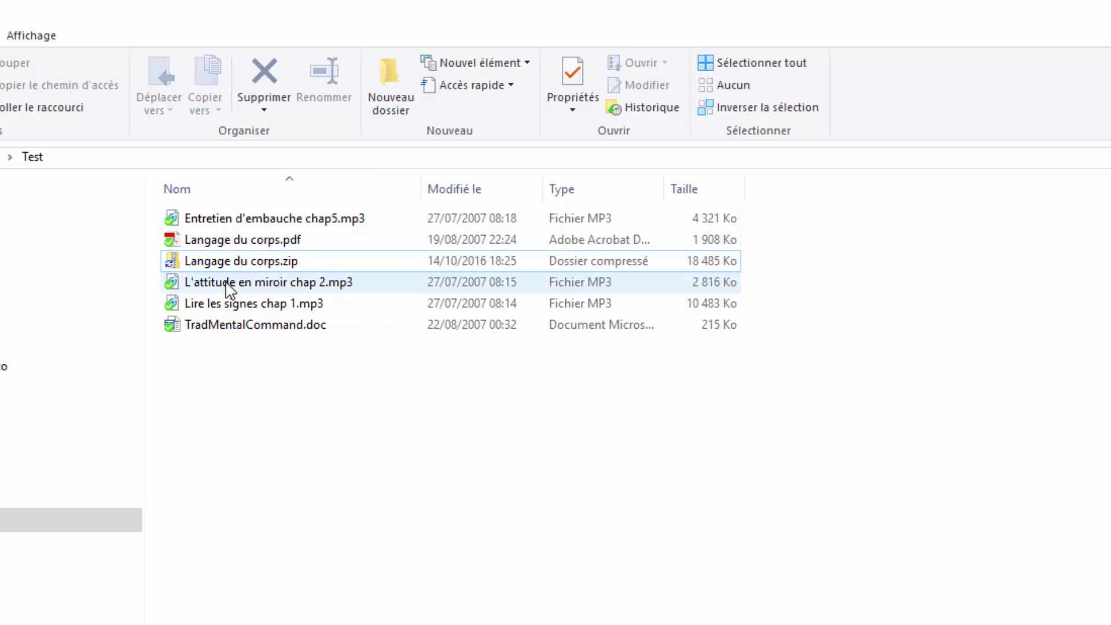
# Examine the contents of Langage du corps.zip and return to the Test folder.
pyautogui.click(250, 218)
pyautogui.click(275, 267)
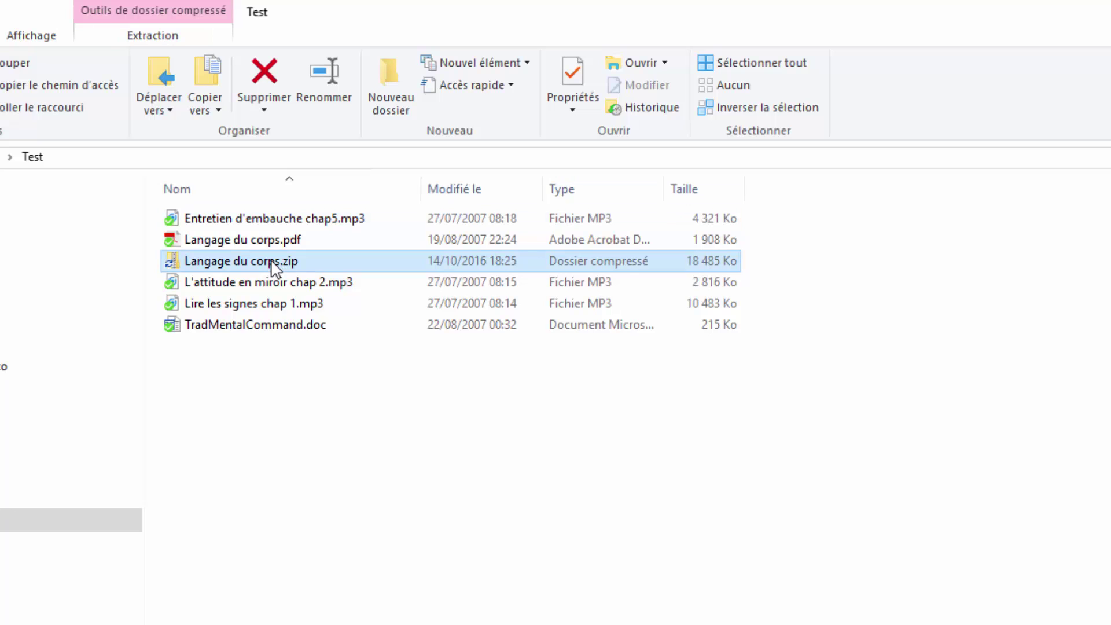
pyautogui.doubleClick(241, 259)
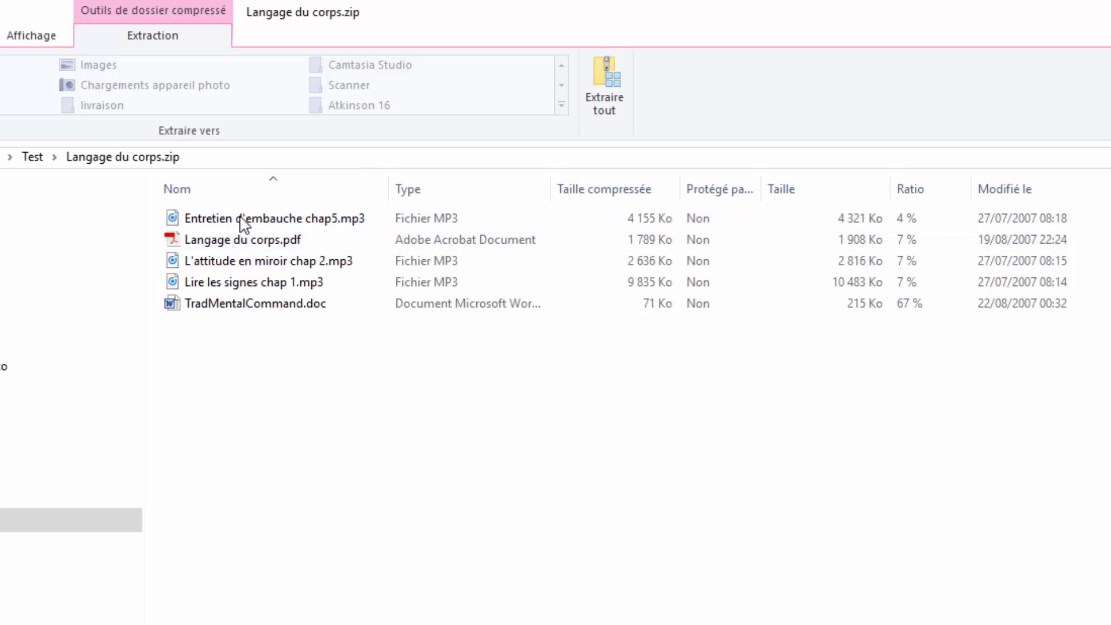
pyautogui.press('BackSpace')
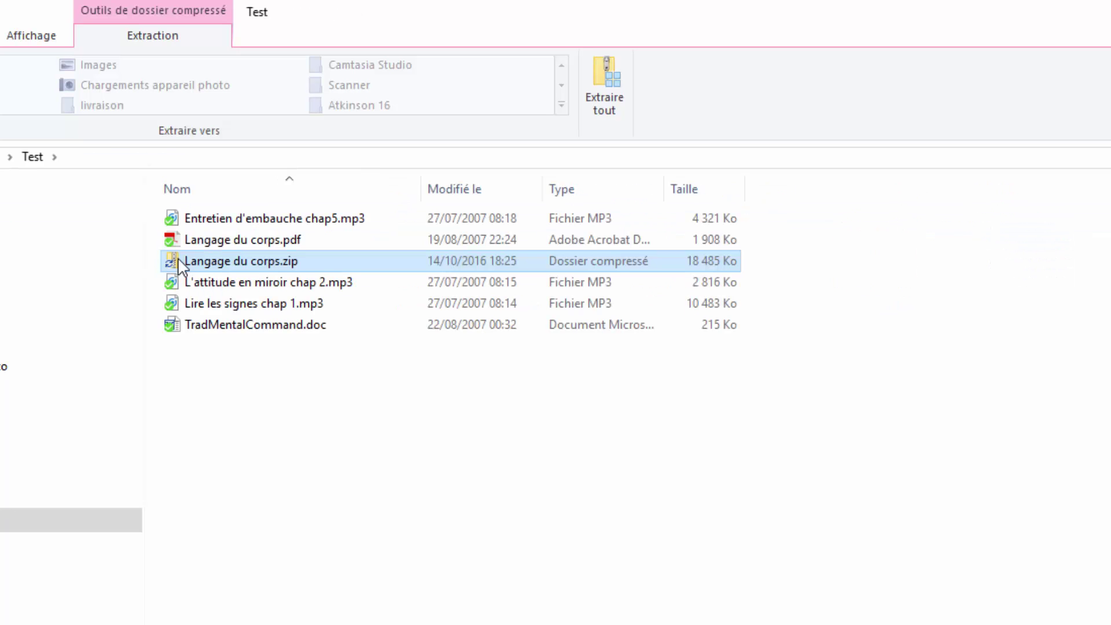
# Delete the five original MP3, PDF and DOC files from the Test folder, leaving out the zip archive.
pyautogui.click(224, 242)
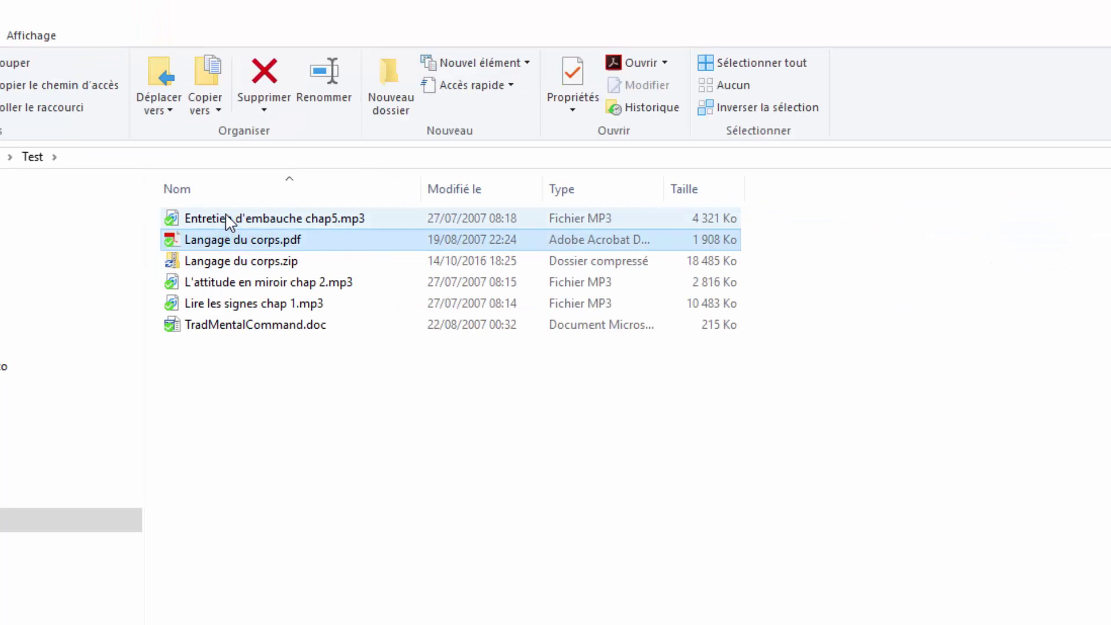
pyautogui.keyDown('ctrl'); pyautogui.click(224, 219); pyautogui.keyUp('ctrl')
pyautogui.keyDown('ctrl'); pyautogui.click(228, 283); pyautogui.keyUp('ctrl')
pyautogui.keyDown('ctrl'); pyautogui.click(228, 302); pyautogui.keyUp('ctrl')
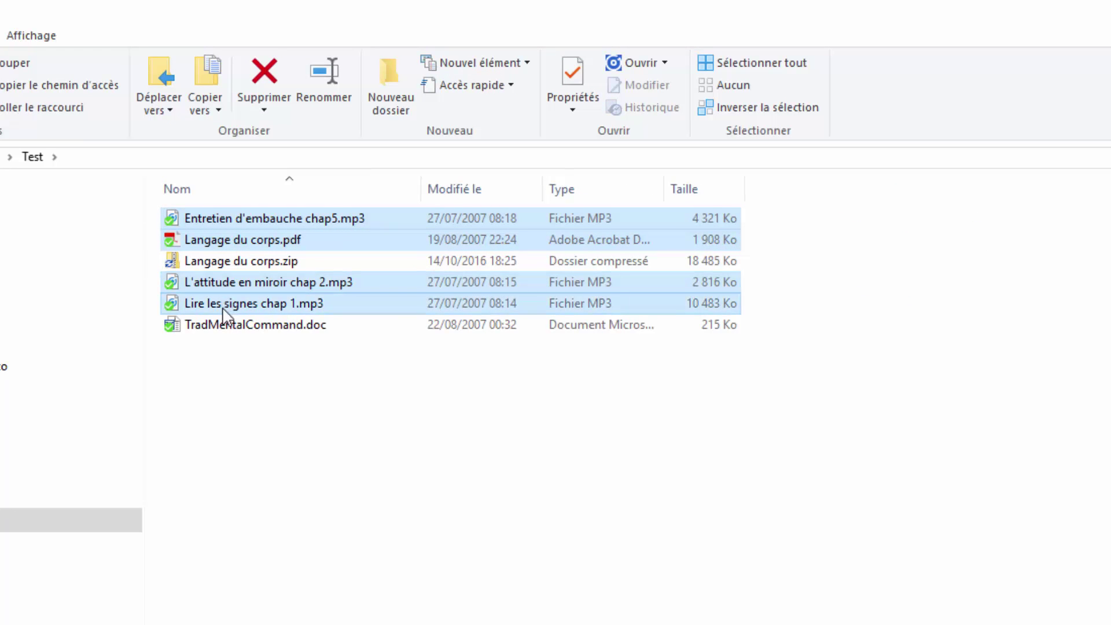
pyautogui.keyDown('ctrl'); pyautogui.click(226, 326); pyautogui.keyUp('ctrl')
pyautogui.press('Delete')
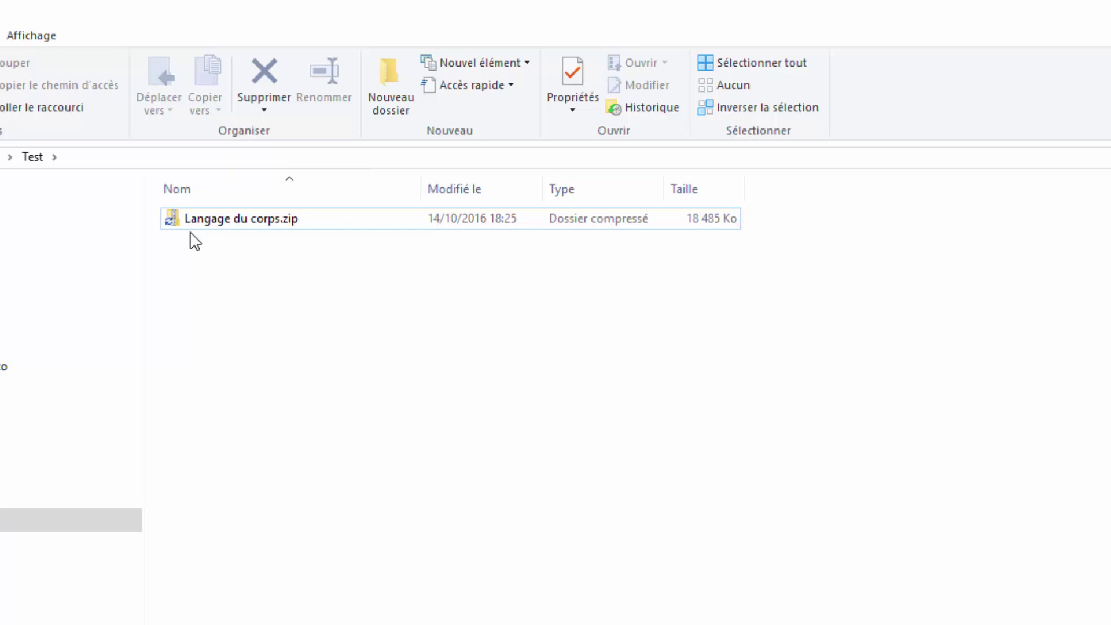
# Check that the archive still holds the deleted files, go back to the Test folder and clear the selection.
pyautogui.click(253, 227)
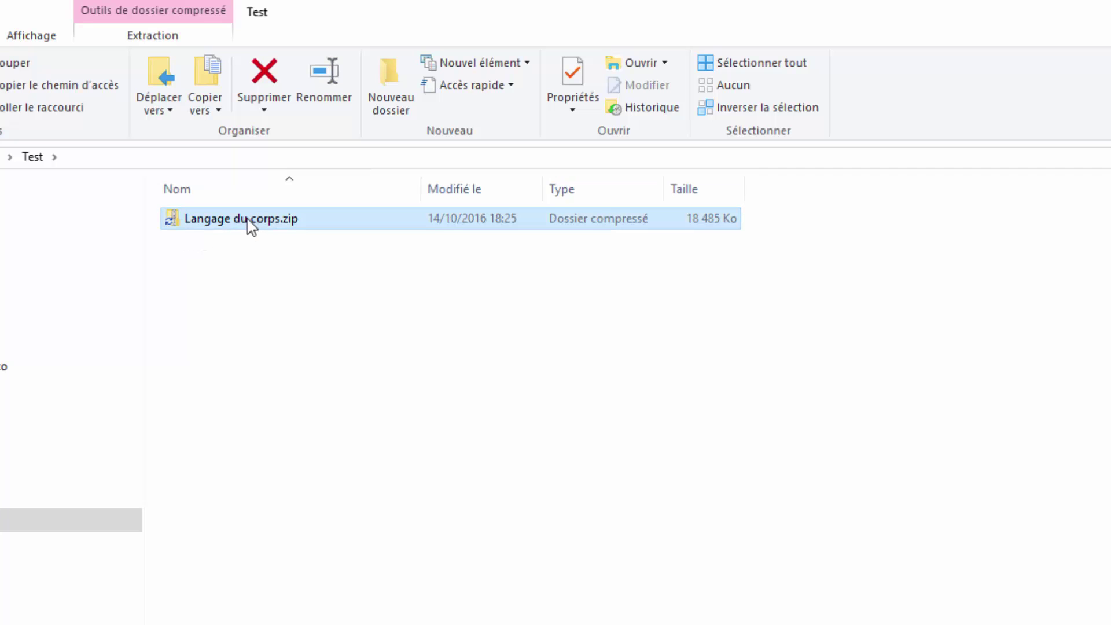
pyautogui.doubleClick(252, 226)
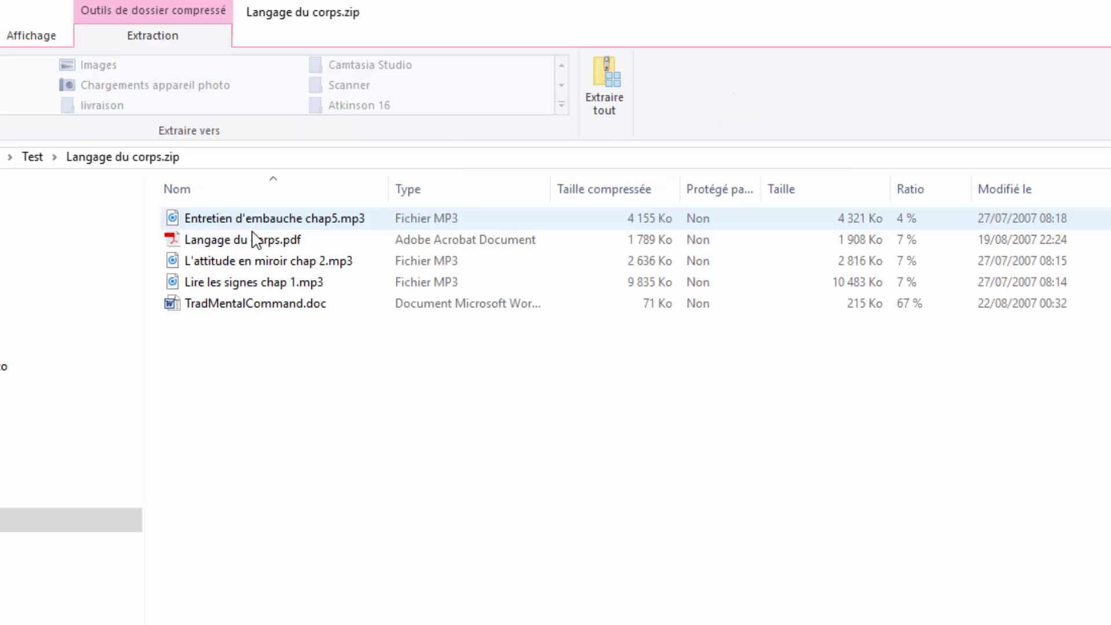
pyautogui.click(23, 157)
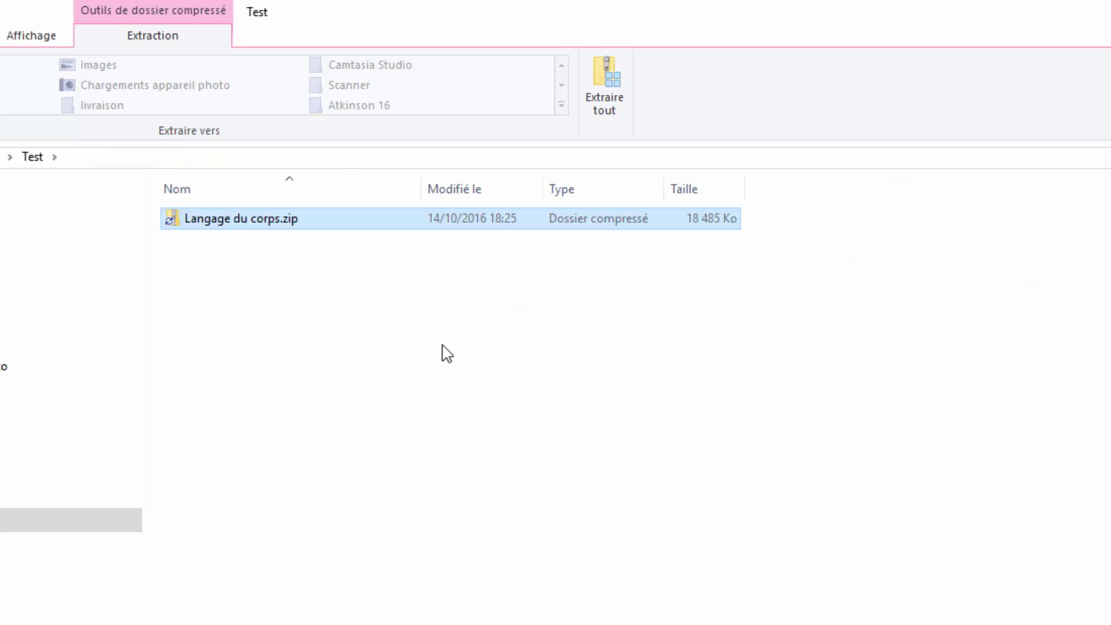
pyautogui.click(347, 320)
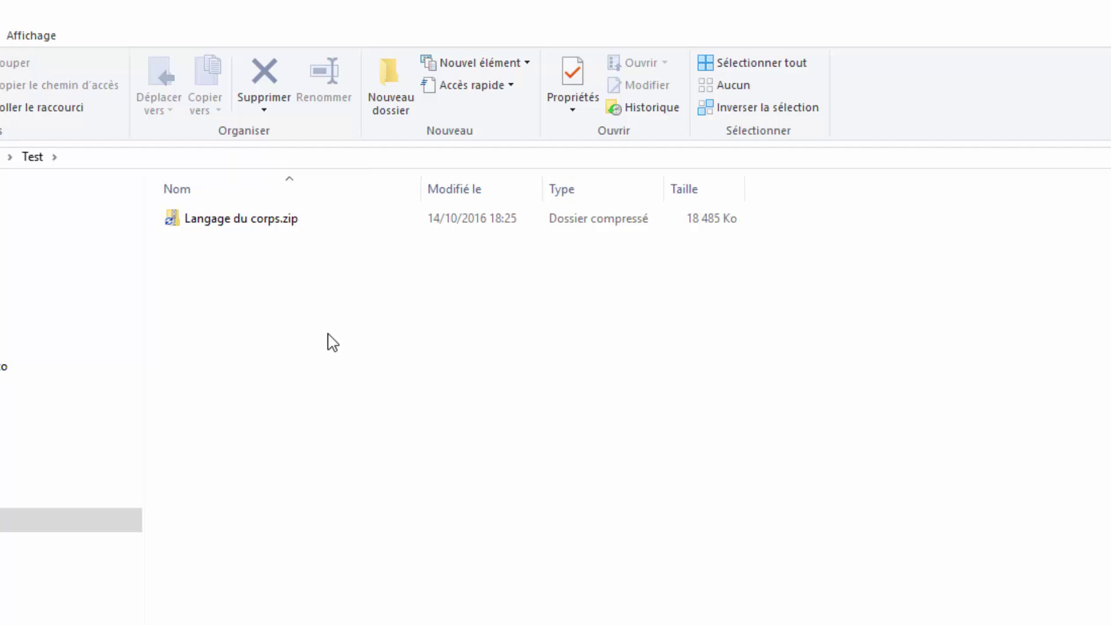
# Move Langage du corps.zip from the OneDrive Test folder into the Dropbox folder and open the Dropbox folder.
pyautogui.click(259, 220)
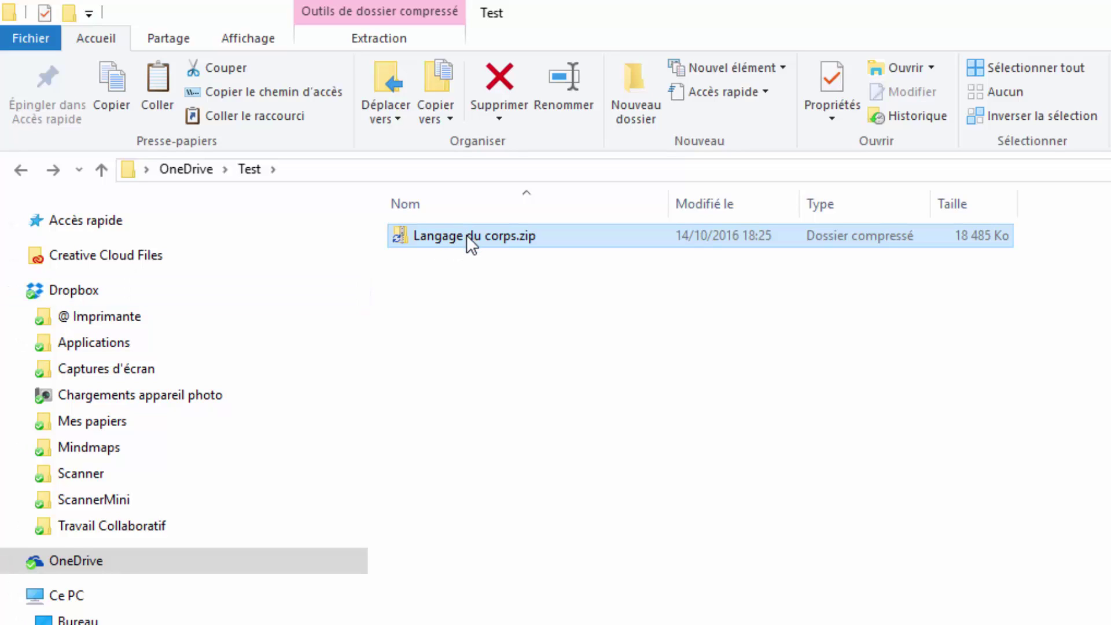
pyautogui.moveTo(466, 234); pyautogui.dragTo(221, 293)
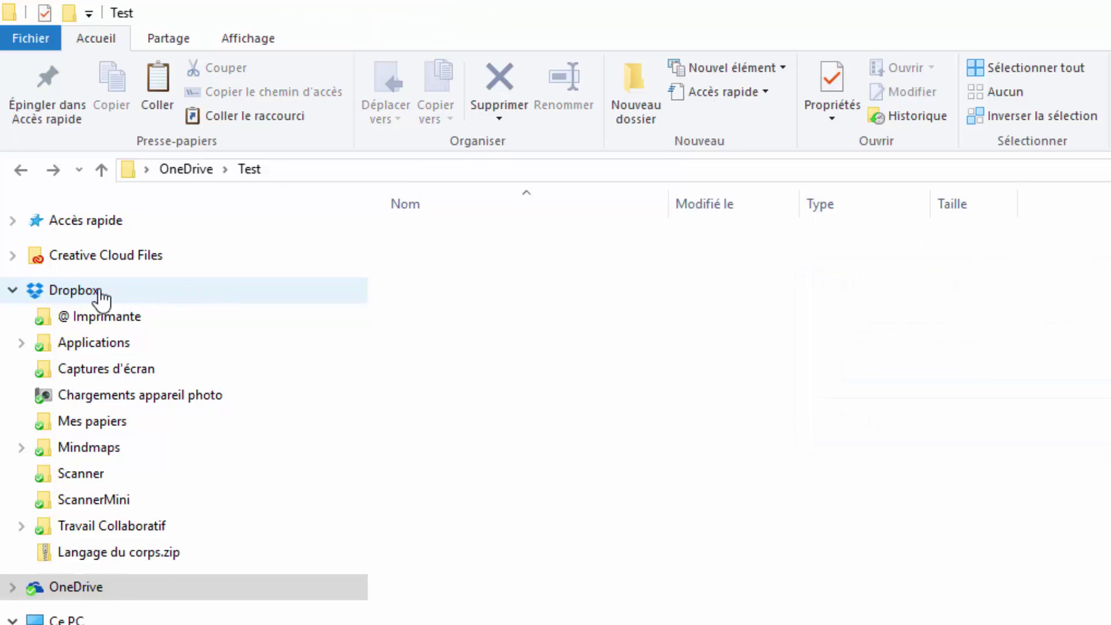
pyautogui.click(83, 296)
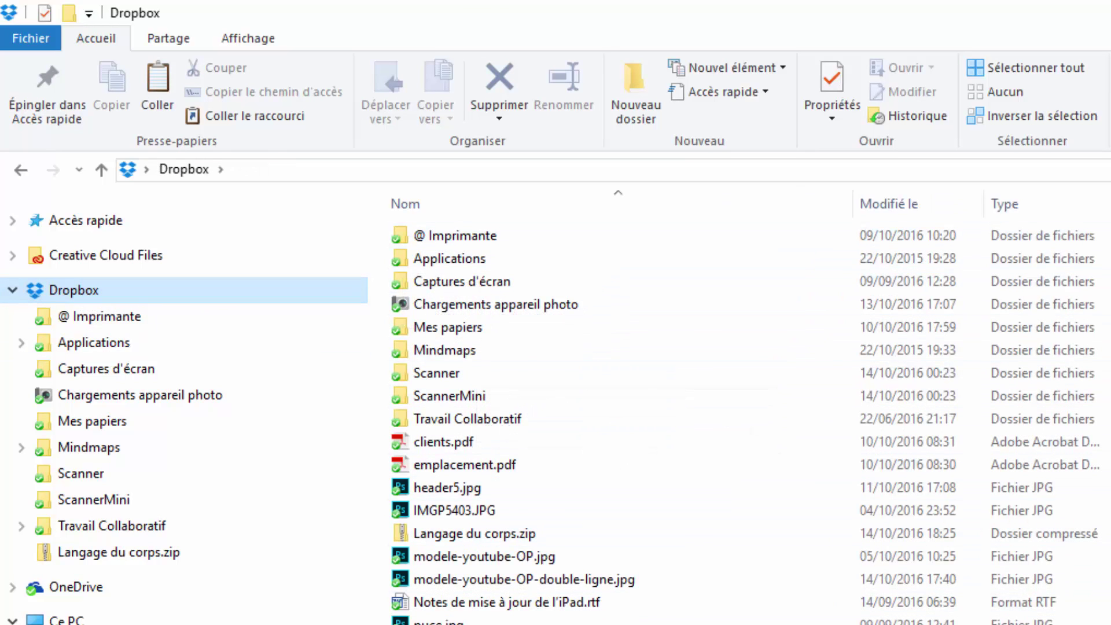
# Copy the Dropbox sharing link of Langage du corps.zip.
pyautogui.click(448, 532)
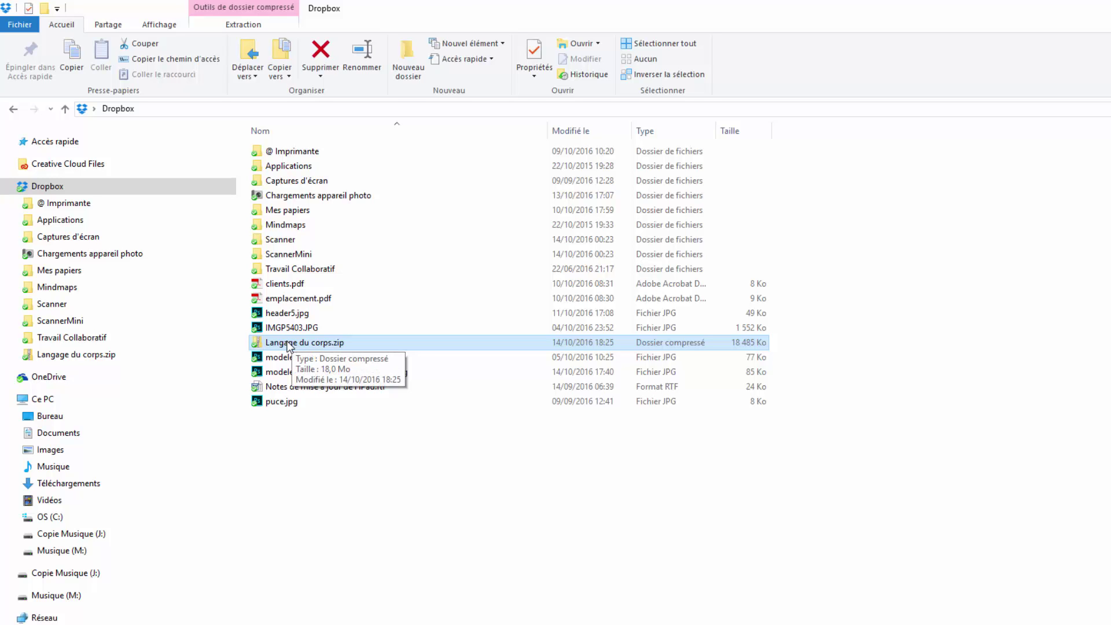
pyautogui.rightClick(291, 346)
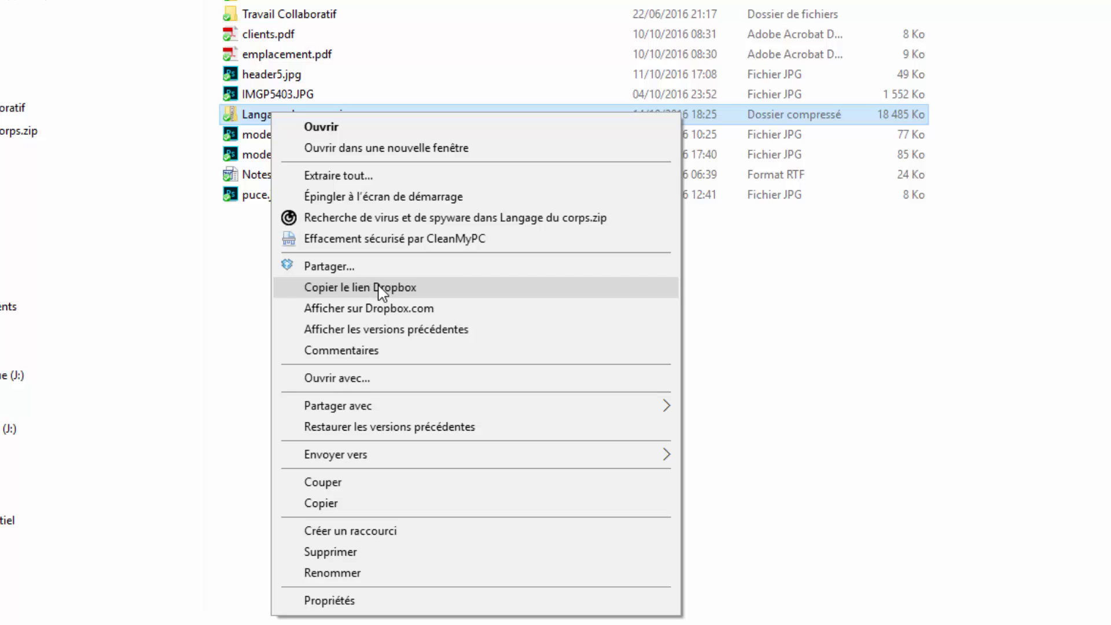
pyautogui.click(381, 289)
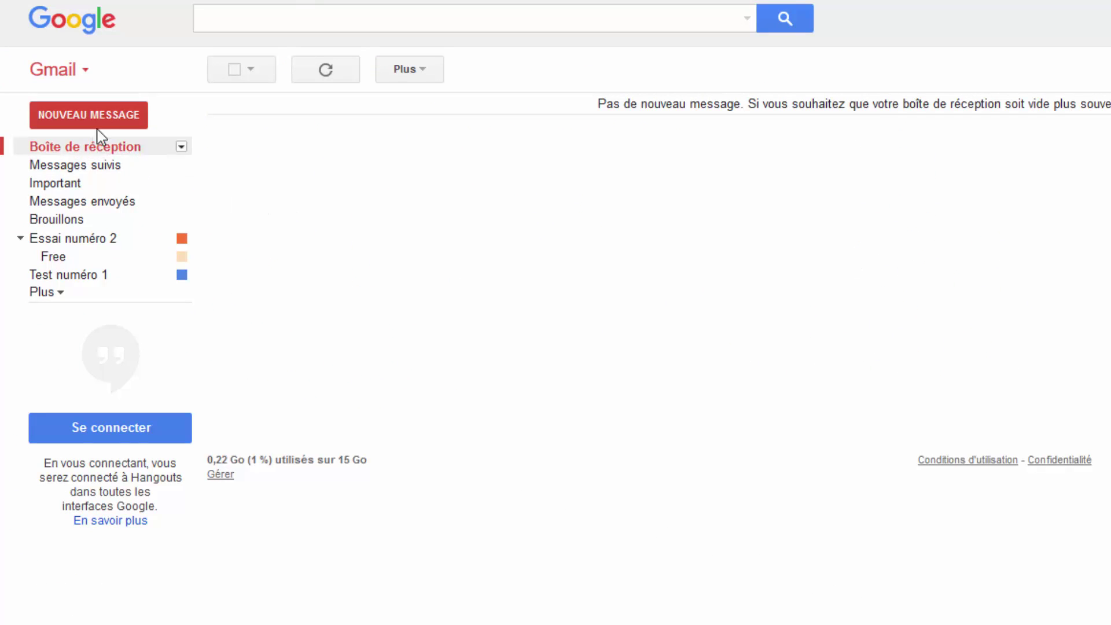
# Switch to Gmail and start a new message whose body begins with "Bonjour, untel" followed by a blank line.
pyautogui.click(102, 115)
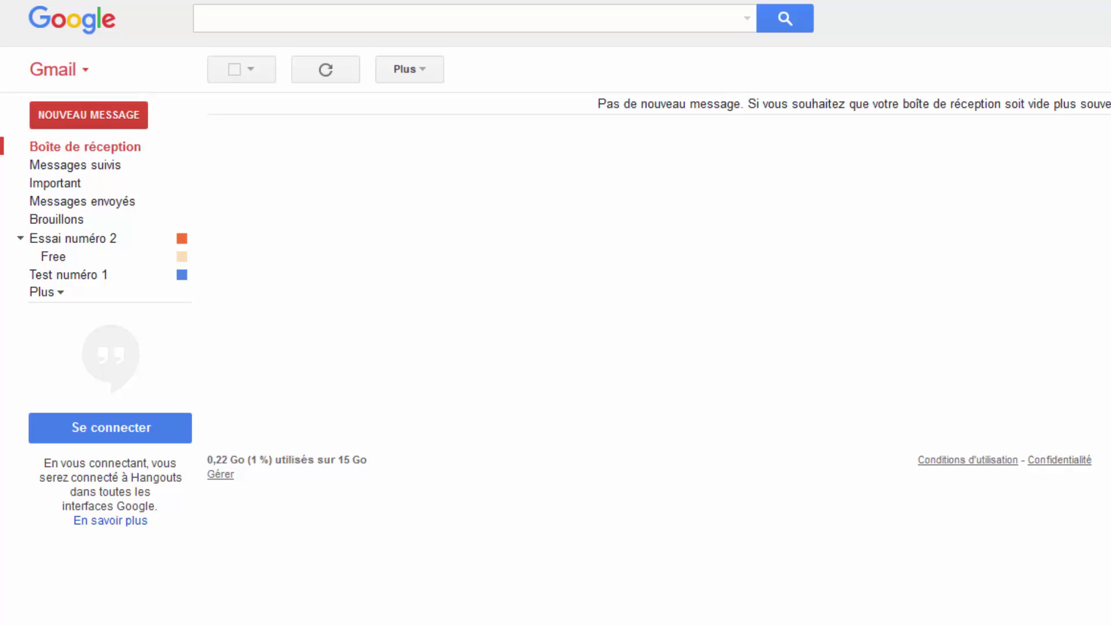
pyautogui.press('Return')
pyautogui.click(580, 207)
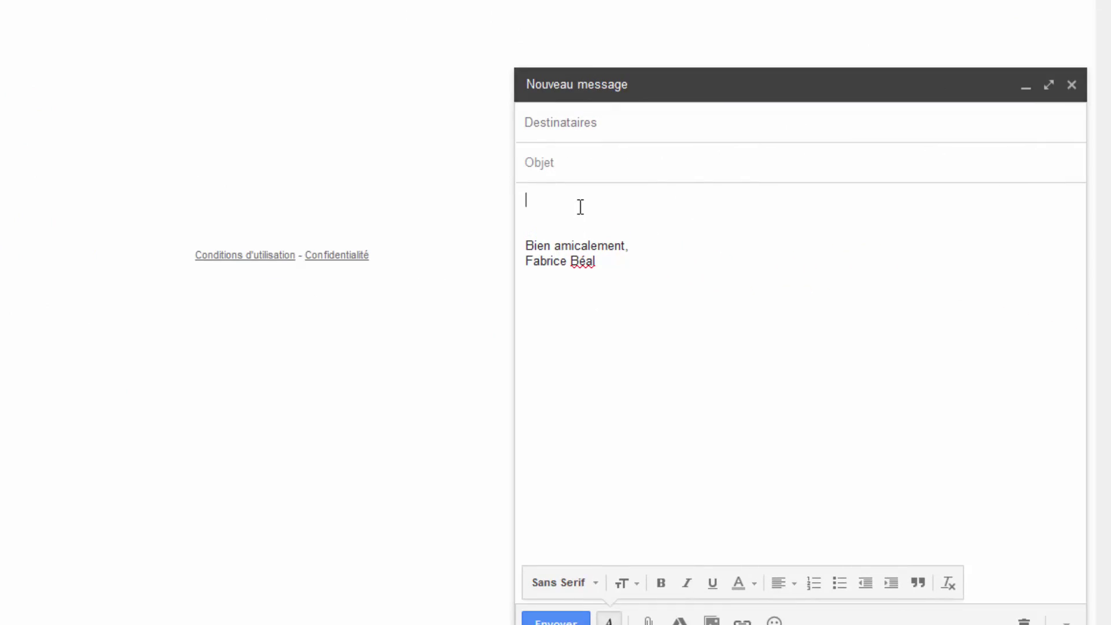
pyautogui.write('Bonjour, untel')
pyautogui.press('Return')
pyautogui.press('Return')
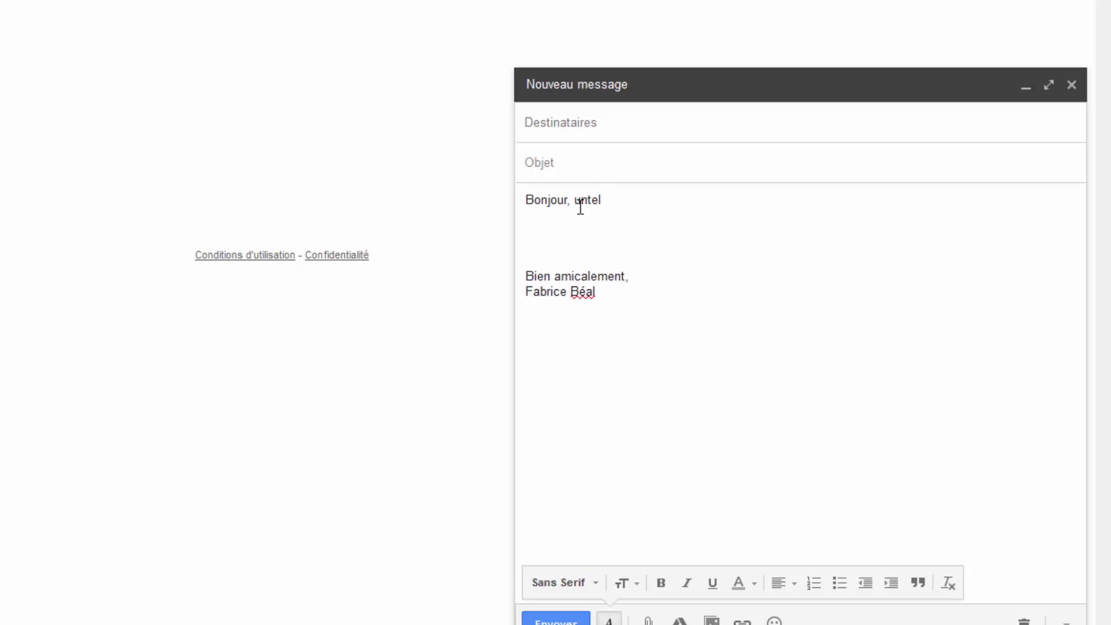
# Add the sentence "Je te fais passer mes fichiers comme convenu :" below the greeting, followed by a blank line.
pyautogui.write('Je te fais passer mon')
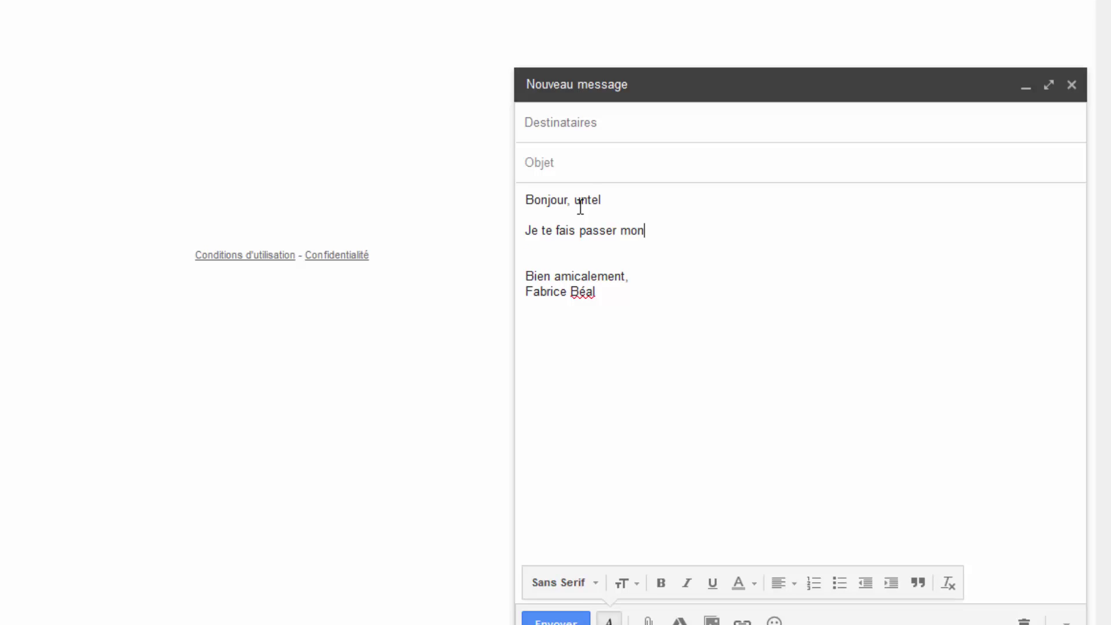
pyautogui.press('BackSpace')
pyautogui.press('BackSpace')
pyautogui.write('es fichiers comme con')
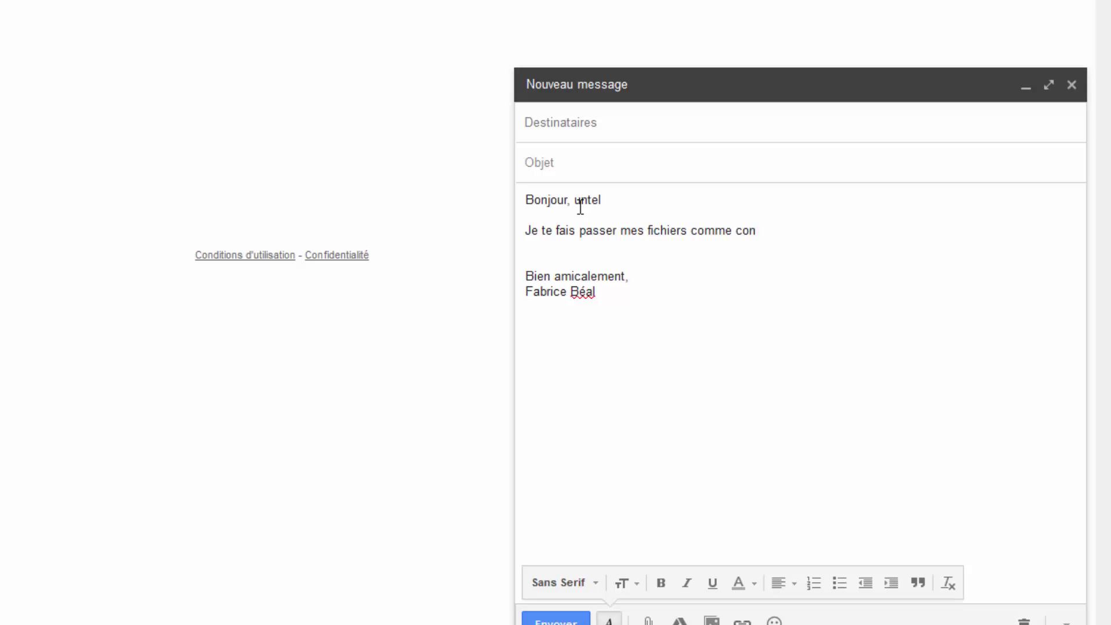
pyautogui.write('venu :')
pyautogui.press('Return')
pyautogui.press('Return')
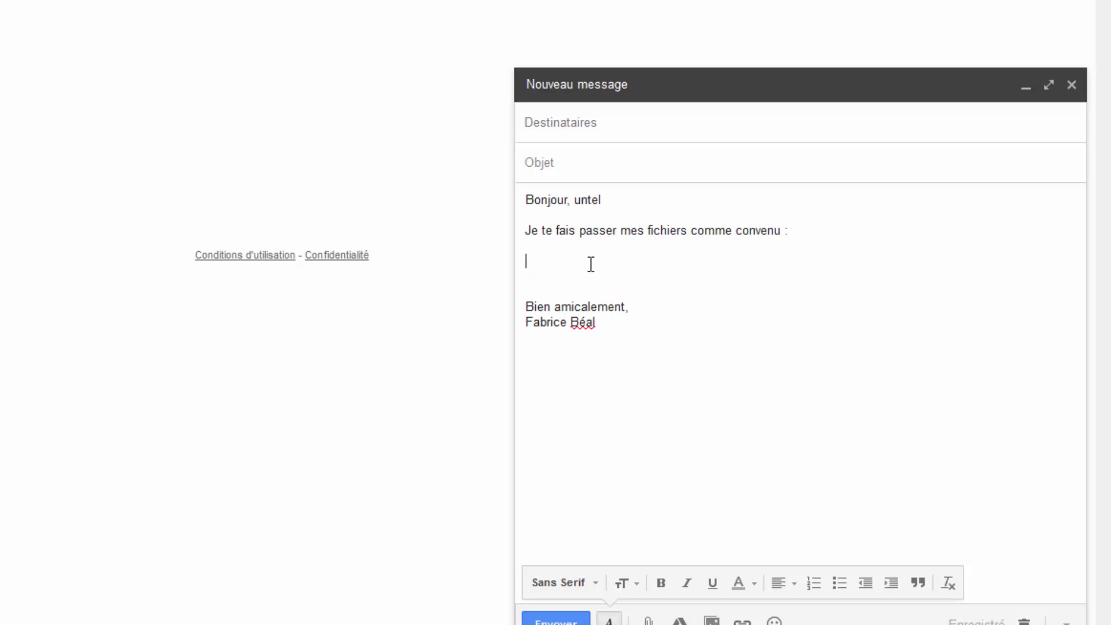
# Paste the copied Dropbox link into the message body, between the sentence and the signature.
pyautogui.rightClick(591, 263)
pyautogui.click(671, 356)
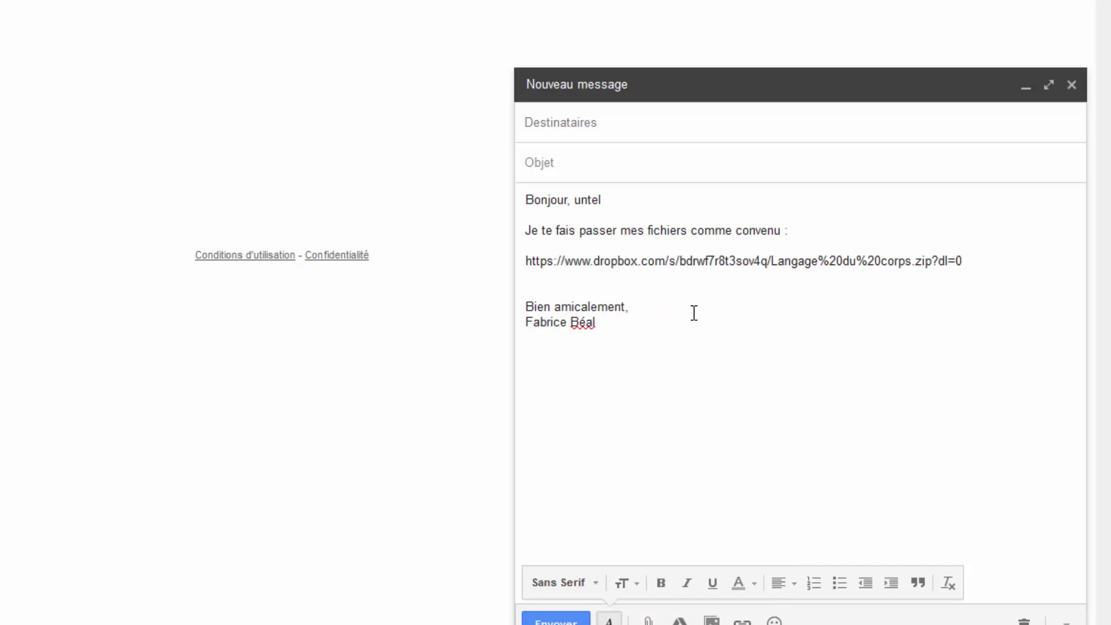
pyautogui.click(688, 290)
pyautogui.click(755, 261)
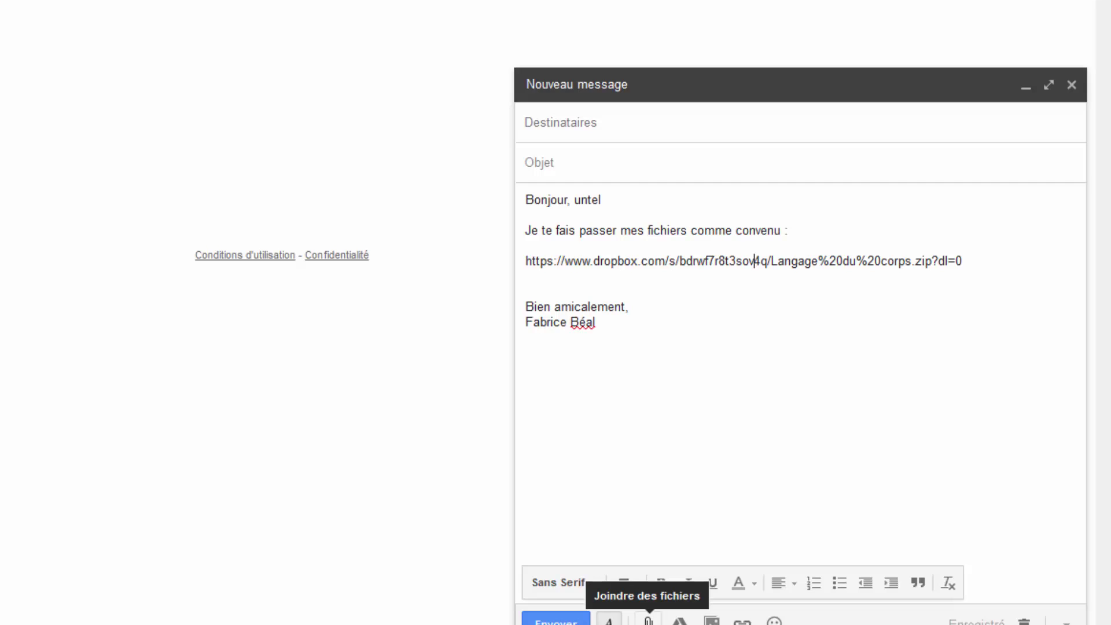
# Send the message to your own address with the subject "Lien dropbox" and refresh the inbox.
pyautogui.click(615, 124)
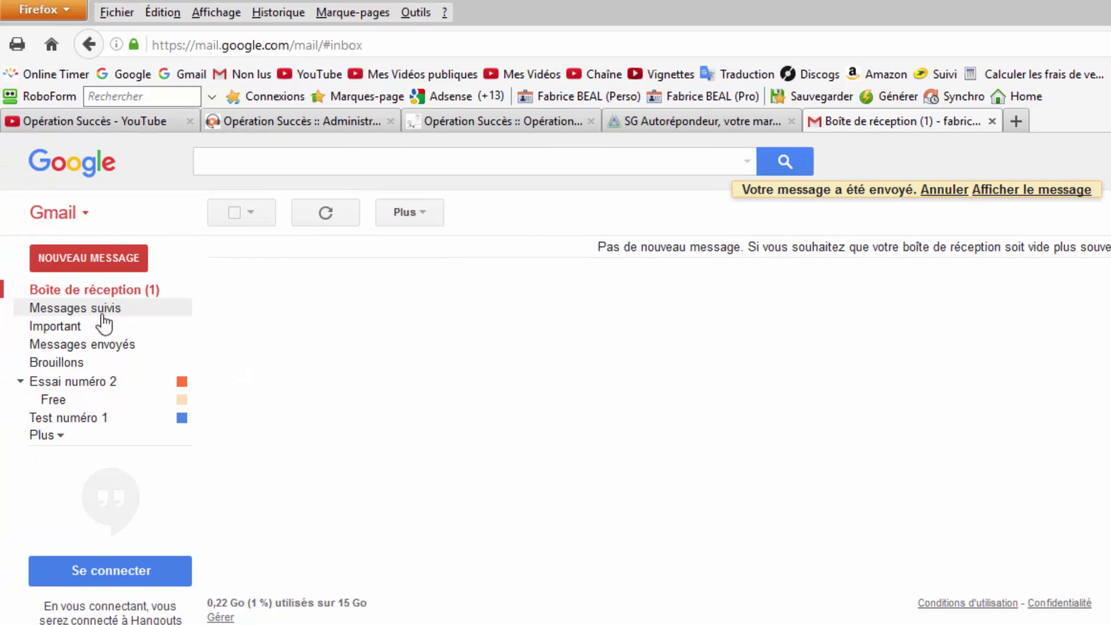
pyautogui.click(102, 291)
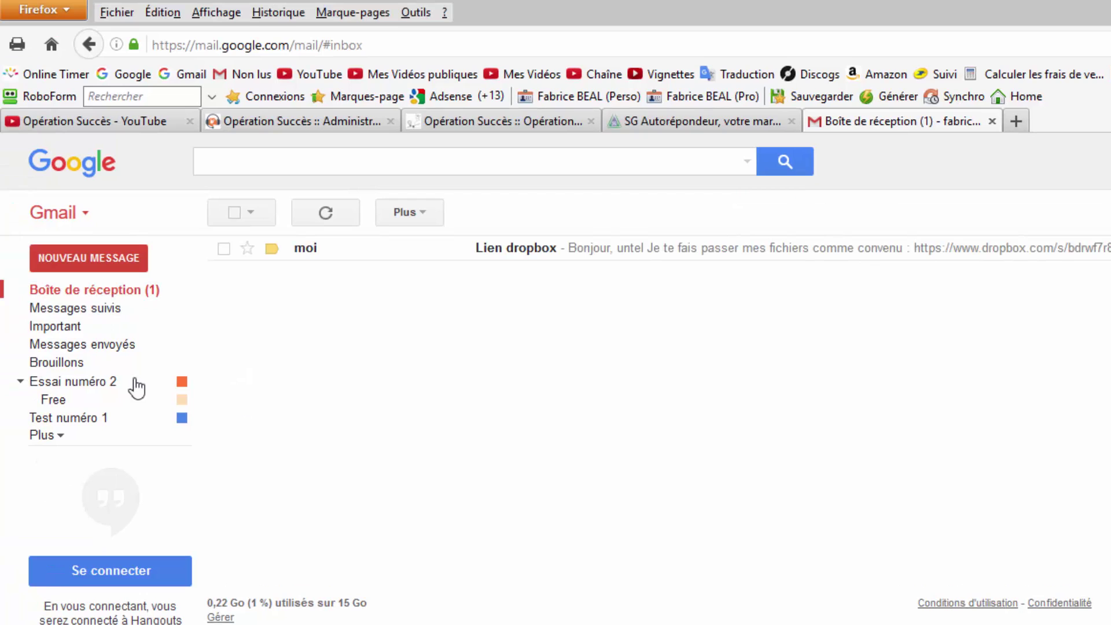
# Open the received "Lien dropbox" message, follow its Dropbox link and download Langage du corps.zip.
pyautogui.click(520, 254)
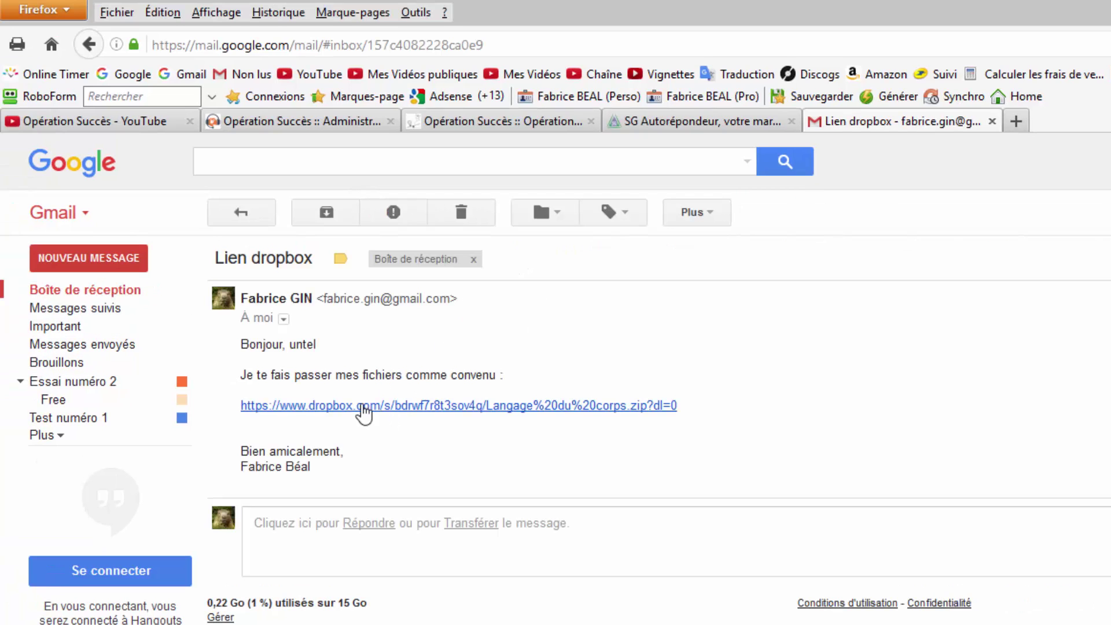
pyautogui.click(479, 407)
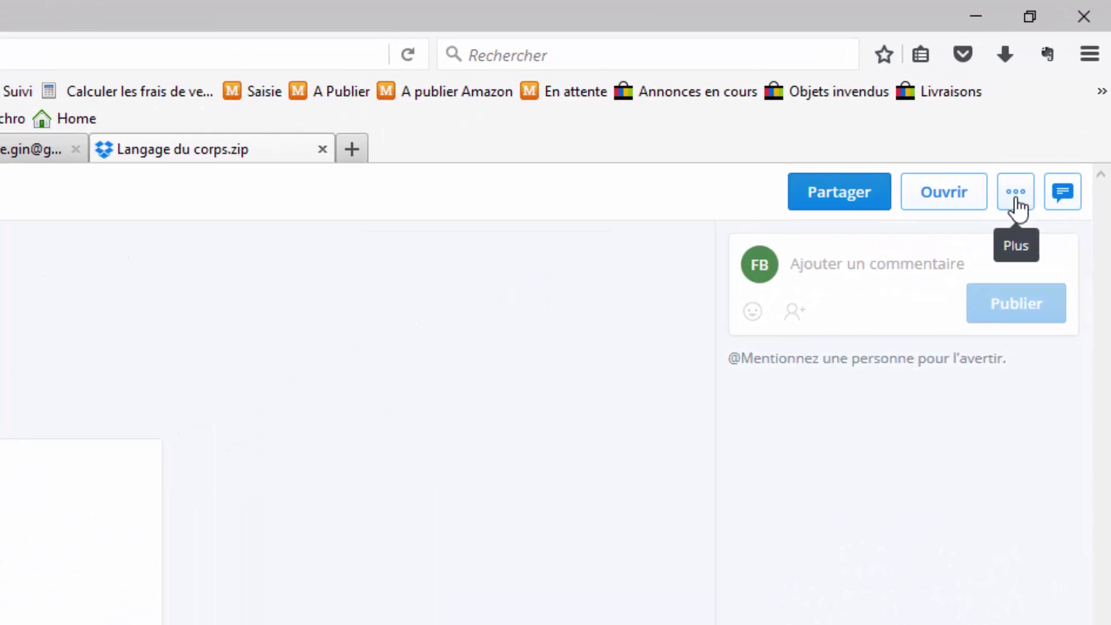
pyautogui.click(1016, 200)
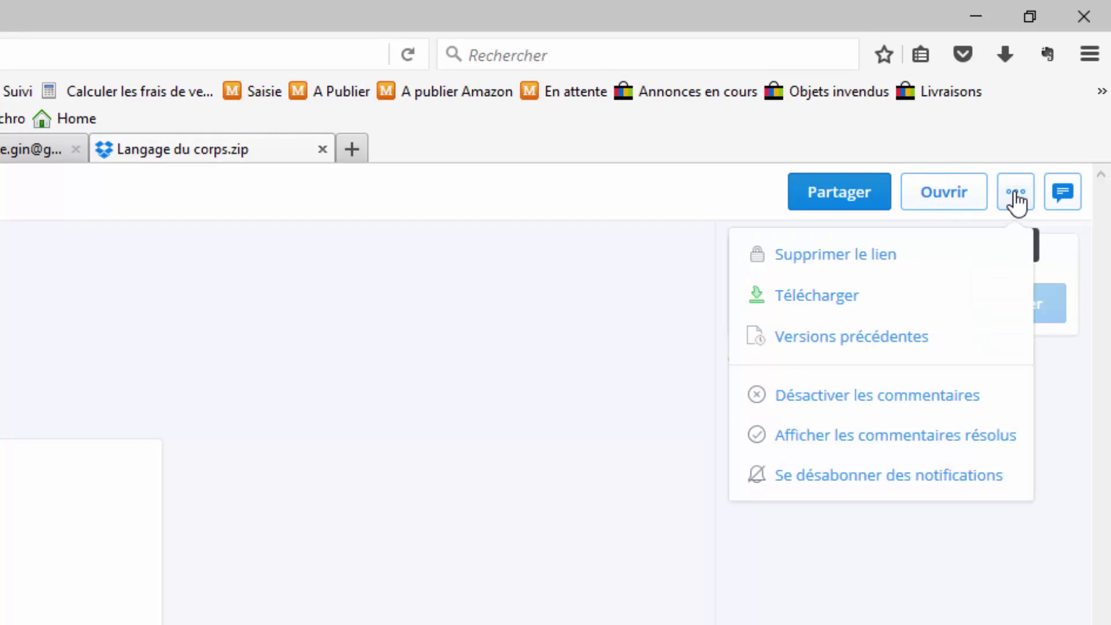
pyautogui.click(818, 307)
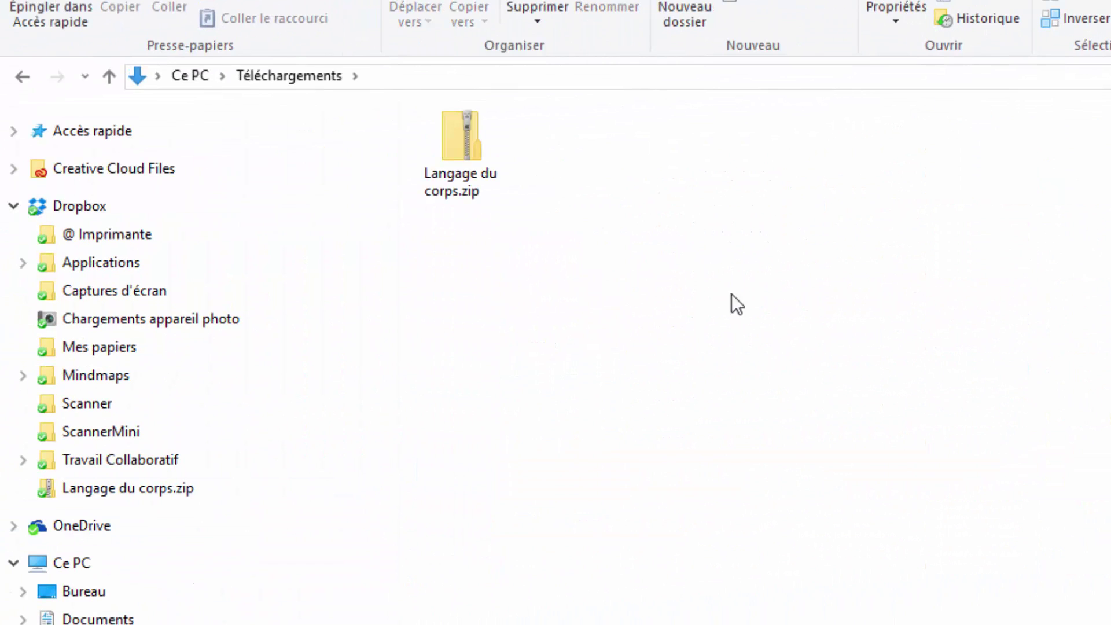
# Extract all of the downloaded Langage du corps.zip into the proposed Téléchargements subfolder and widen the Nom column to fit the full file names.
pyautogui.click(436, 144)
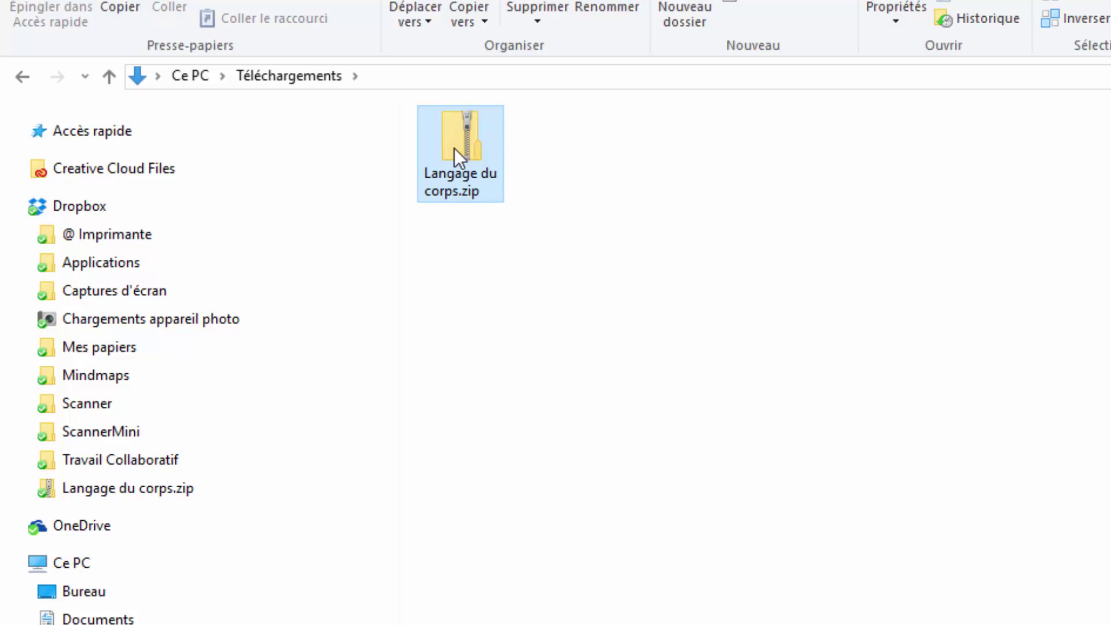
pyautogui.rightClick(454, 148)
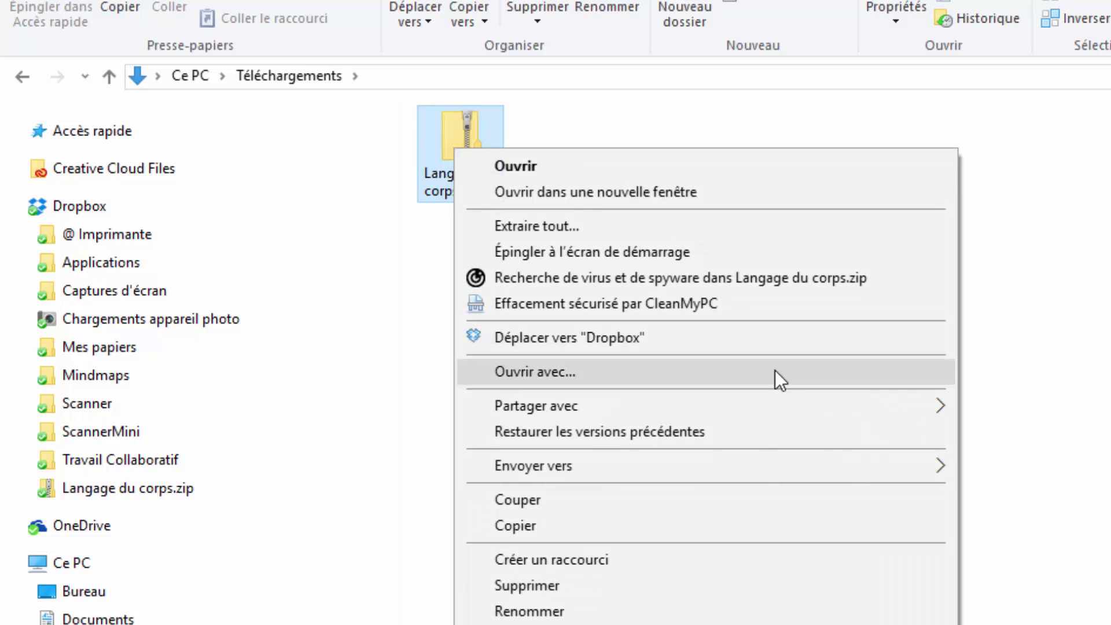
pyautogui.click(587, 229)
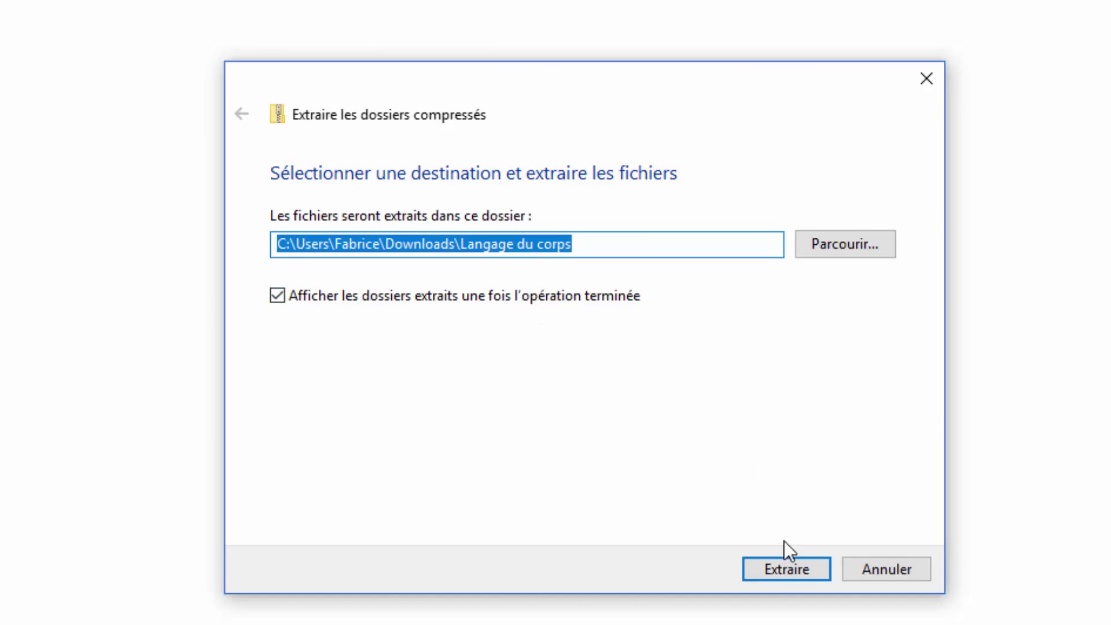
pyautogui.click(781, 568)
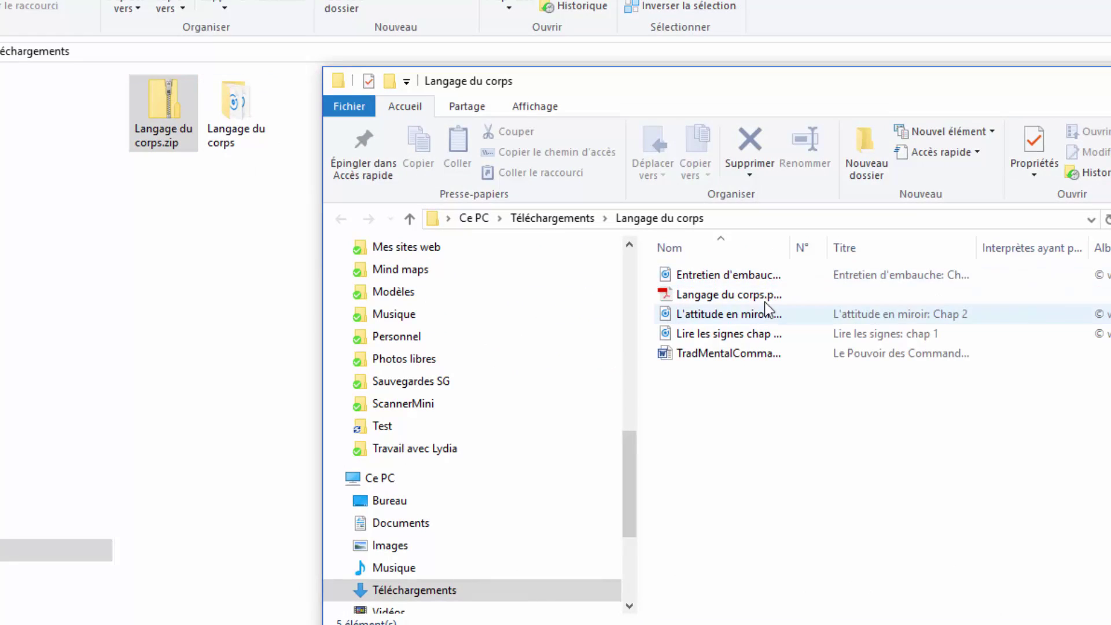
pyautogui.moveTo(804, 251); pyautogui.dragTo(967, 250)
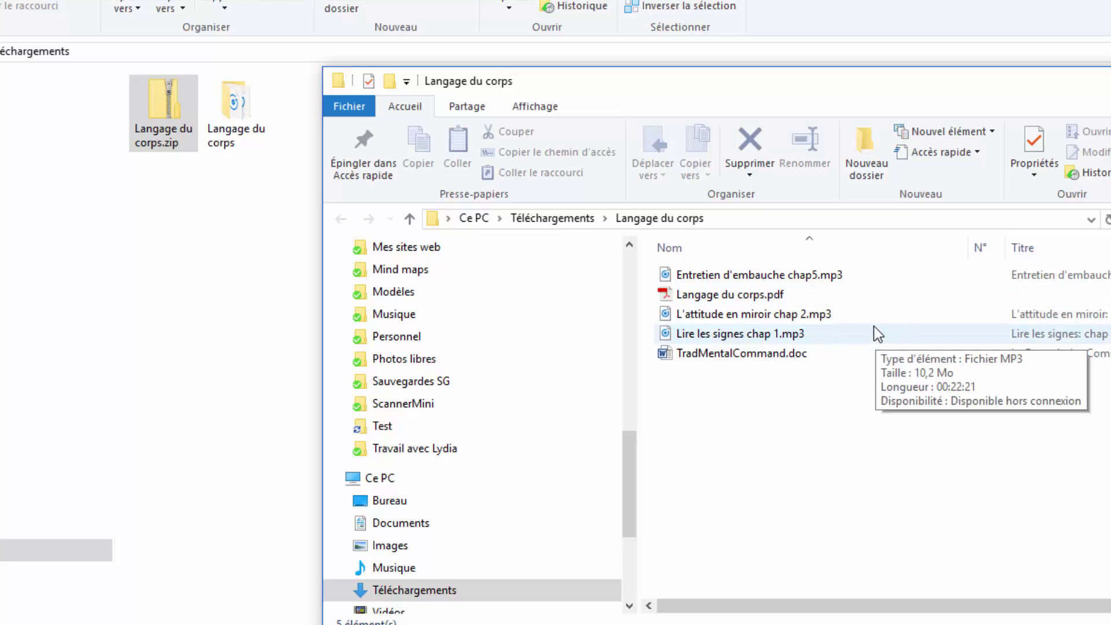
pyautogui.moveTo(867, 315)
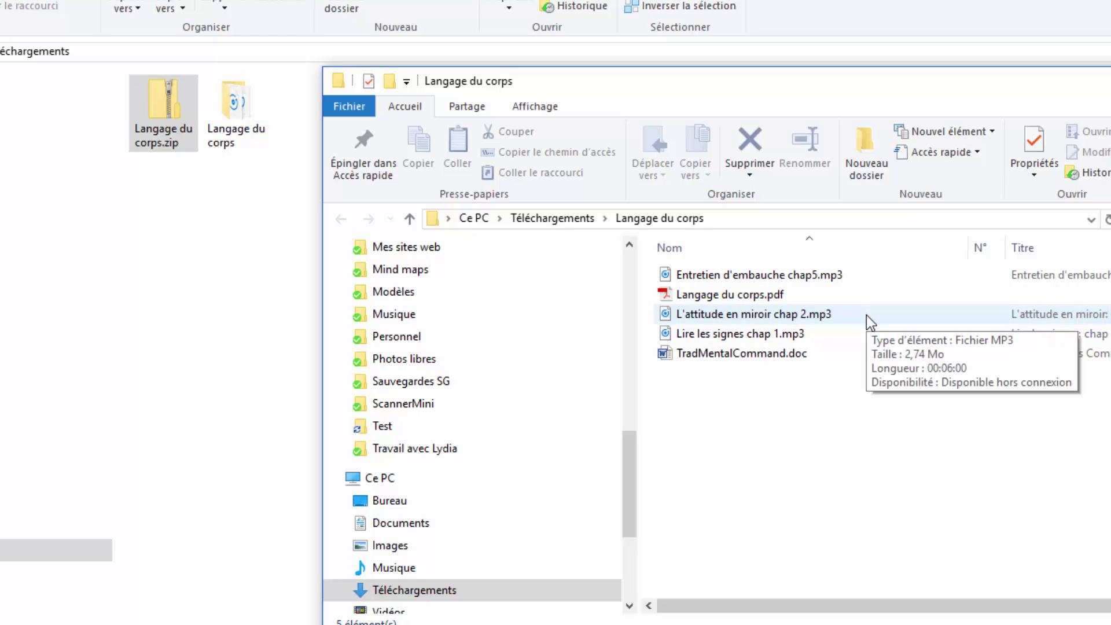